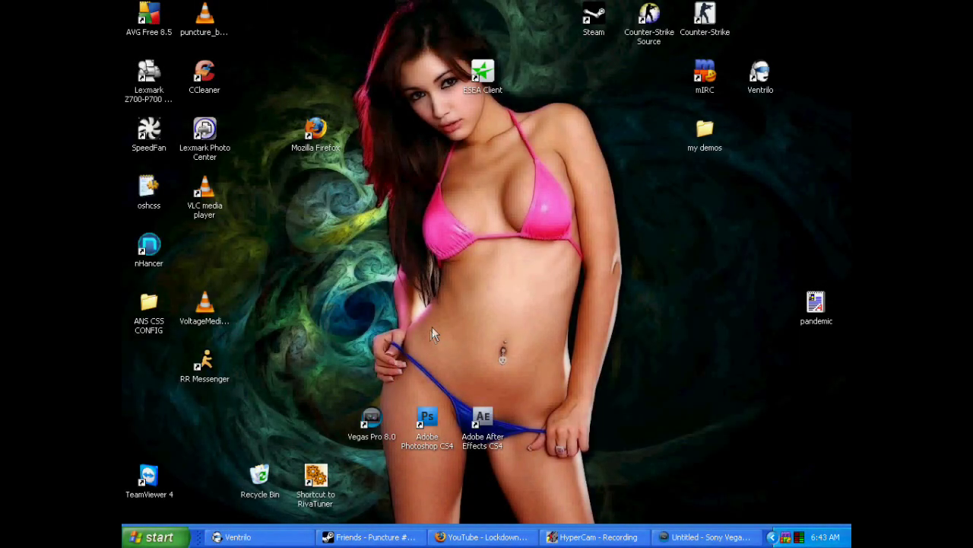
Highlight the YouTube comment requesting a rendering tutorial, then return to Vegas.
click(456, 537)
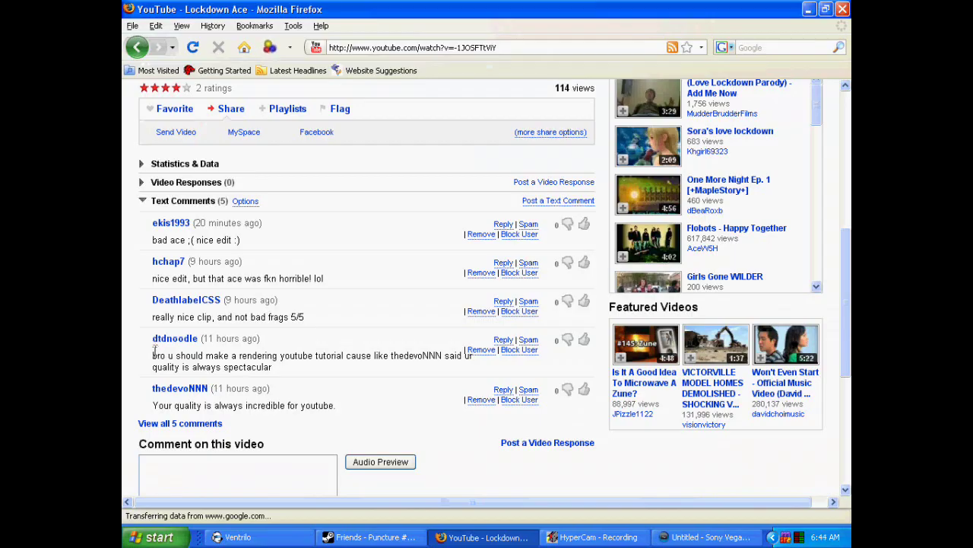
drag(153, 354, 333, 362)
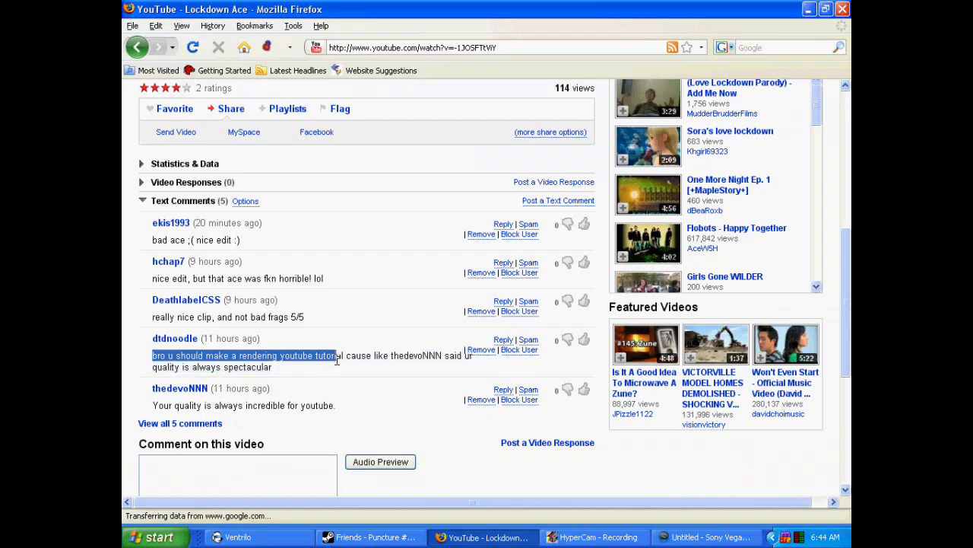
drag(337, 361, 283, 371)
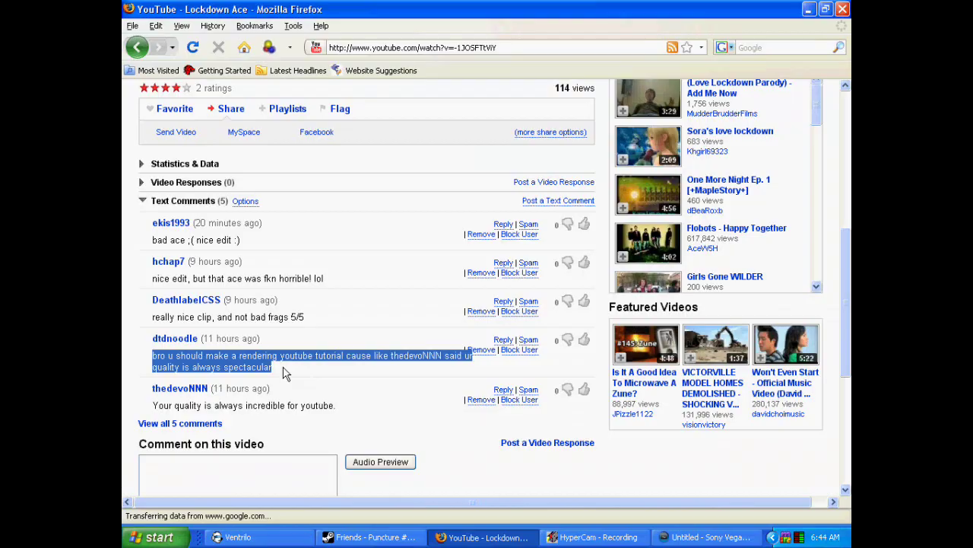
click(283, 371)
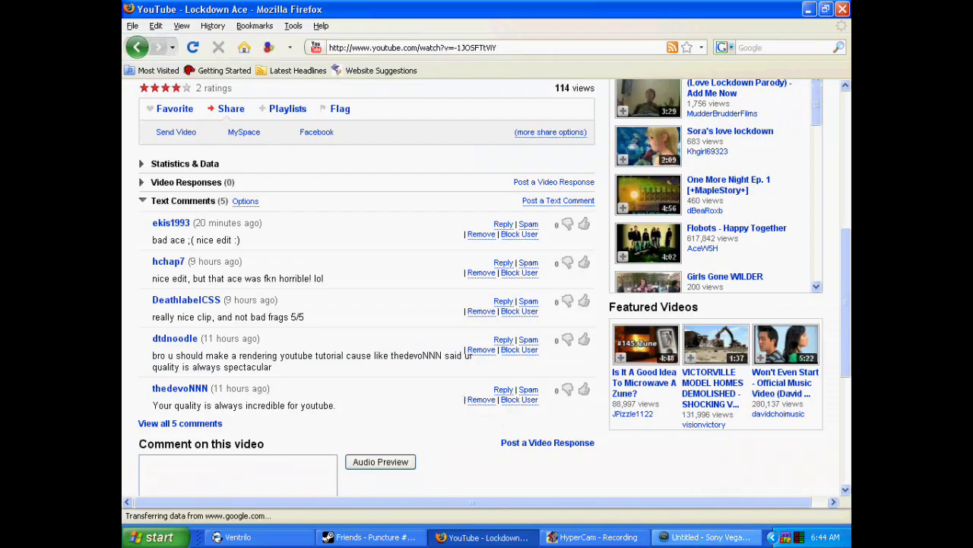
click(707, 537)
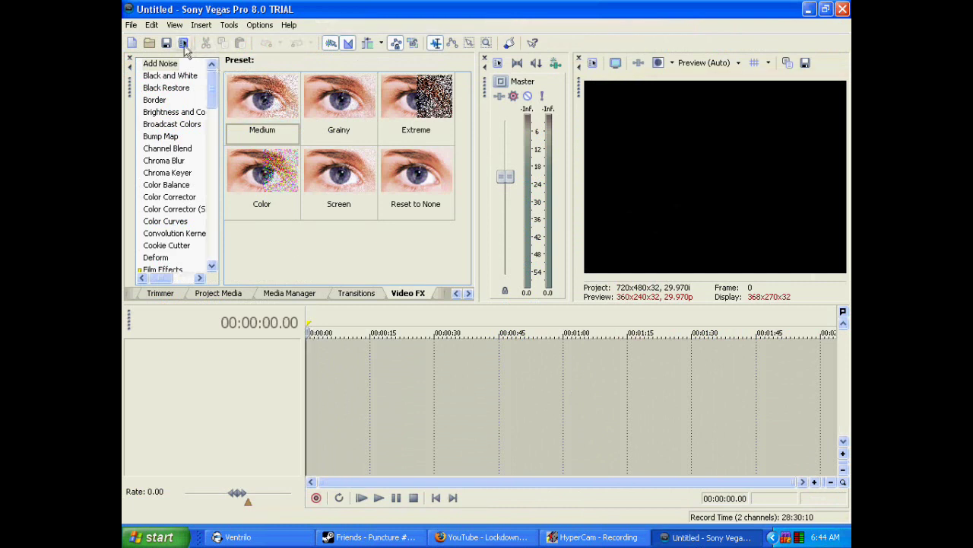
Apply the HDV 720-30p template (1280x720, 29.970 fps) in Project Properties.
click(184, 43)
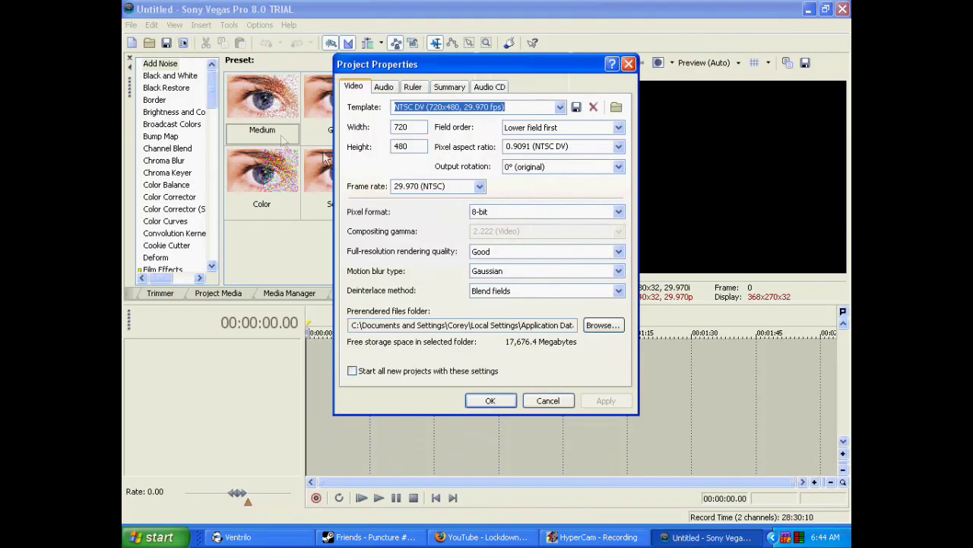
drag(376, 67, 365, 131)
click(545, 174)
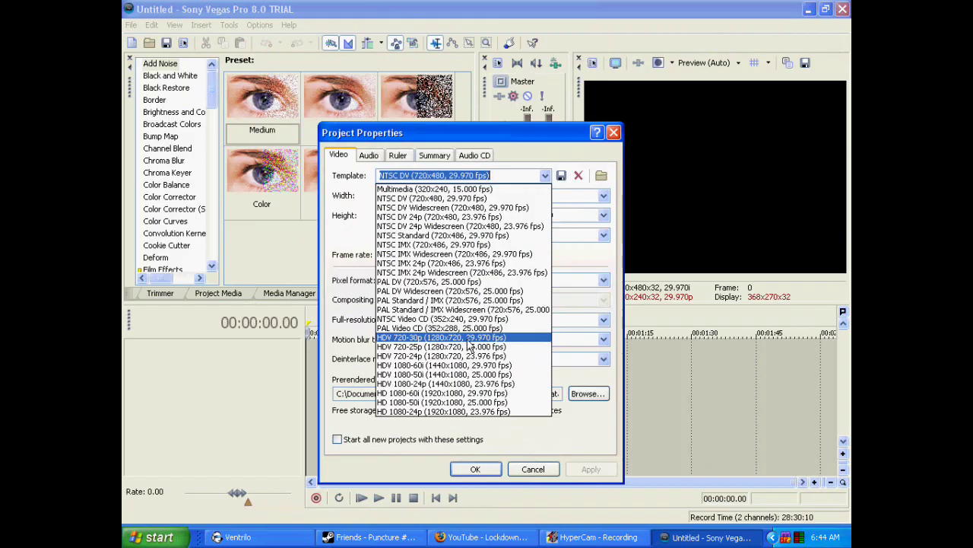
click(468, 340)
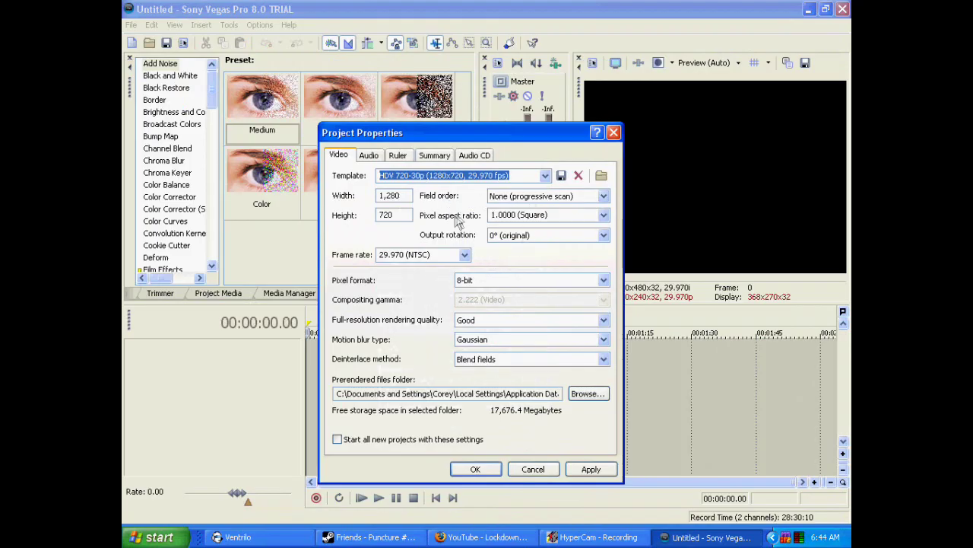
Keep output rotation at 0°, set rendering quality to Best, and make these the default for new projects.
click(568, 214)
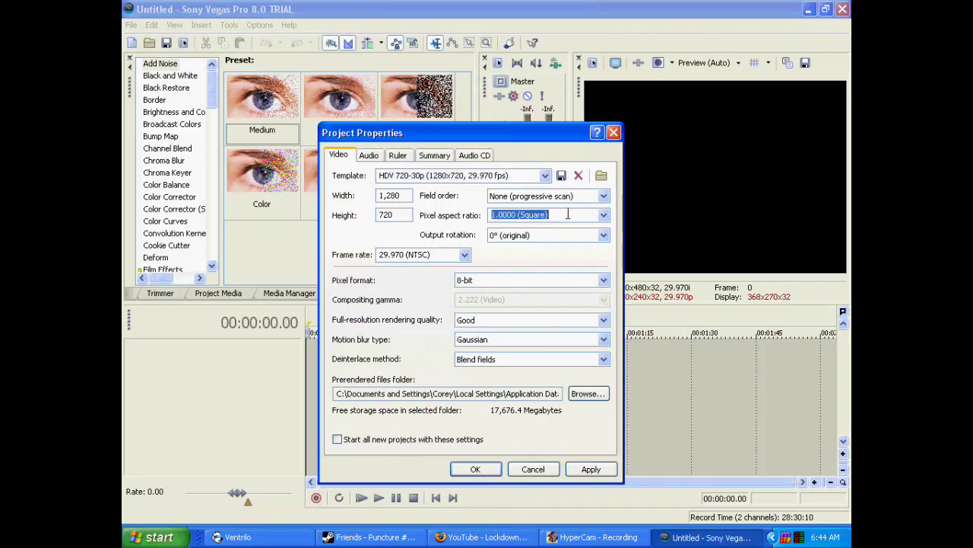
click(553, 238)
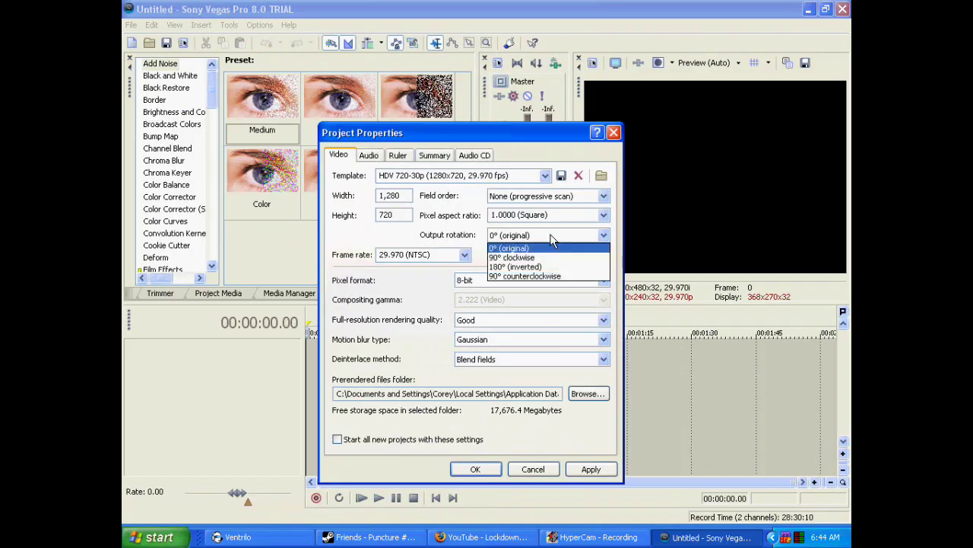
click(438, 249)
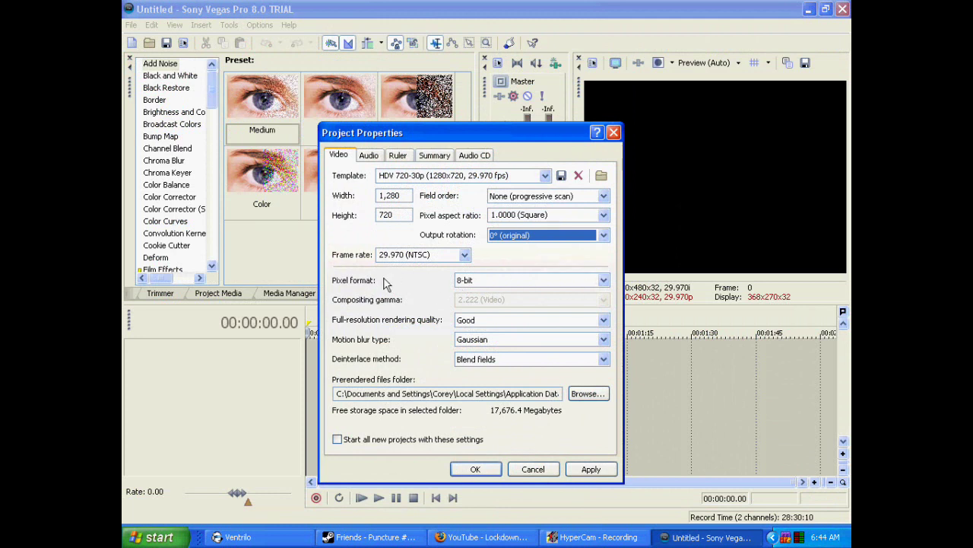
click(553, 321)
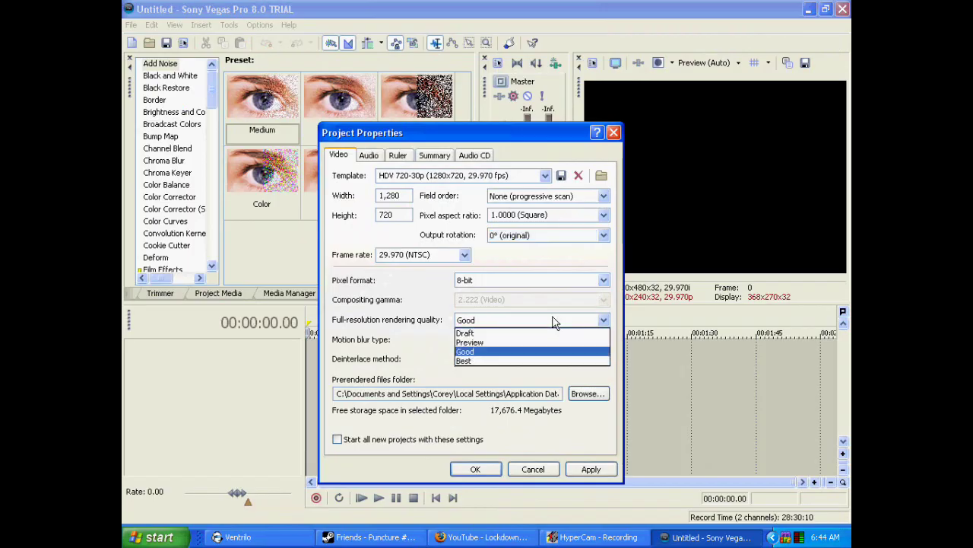
click(495, 360)
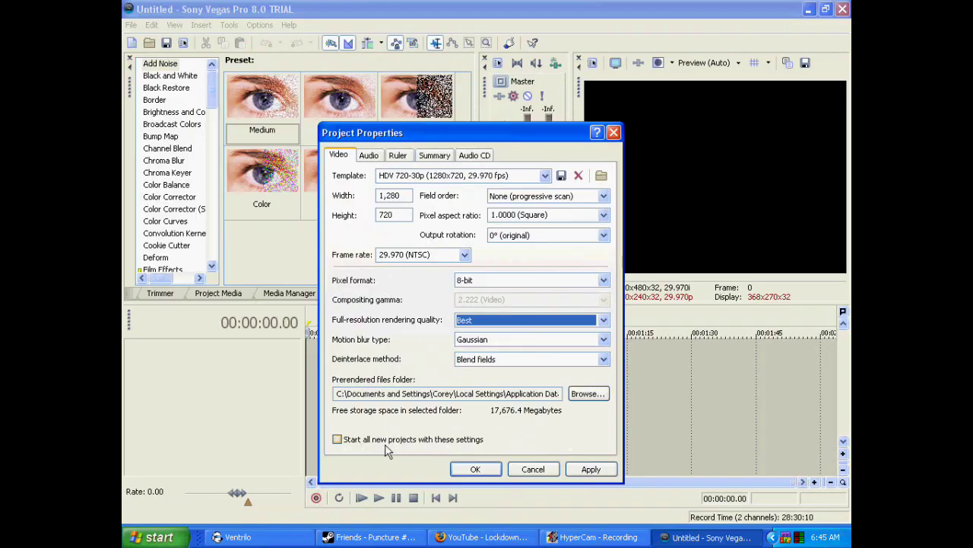
click(337, 439)
click(587, 467)
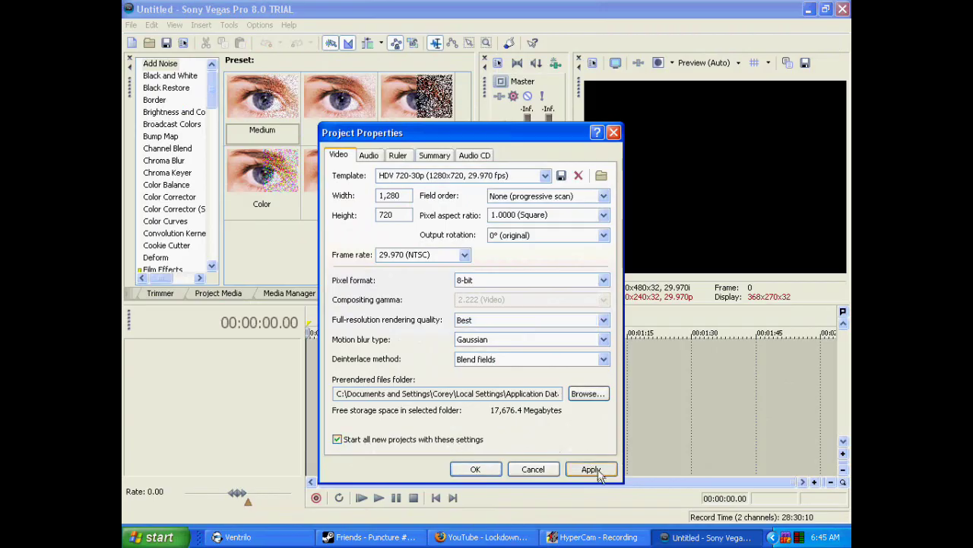
Close the project settings and play back from around 00:00:20.
click(476, 470)
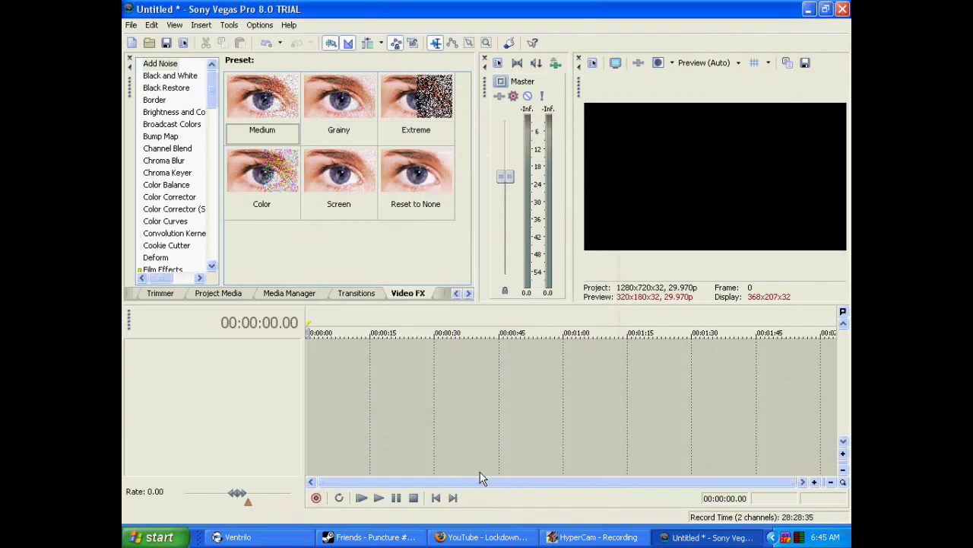
click(395, 355)
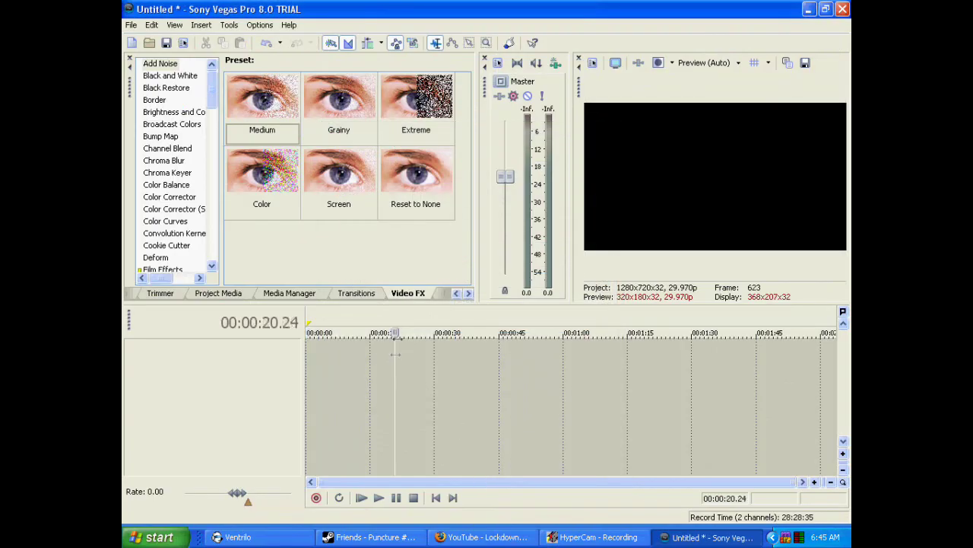
key(space)
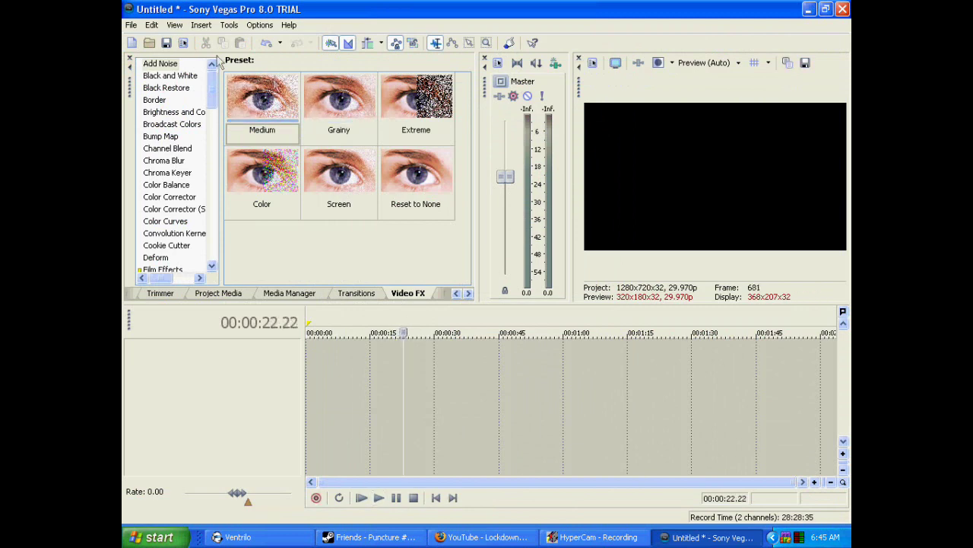
Open Quickborededit from My Documents > My Videos onto the timeline.
click(131, 24)
click(141, 58)
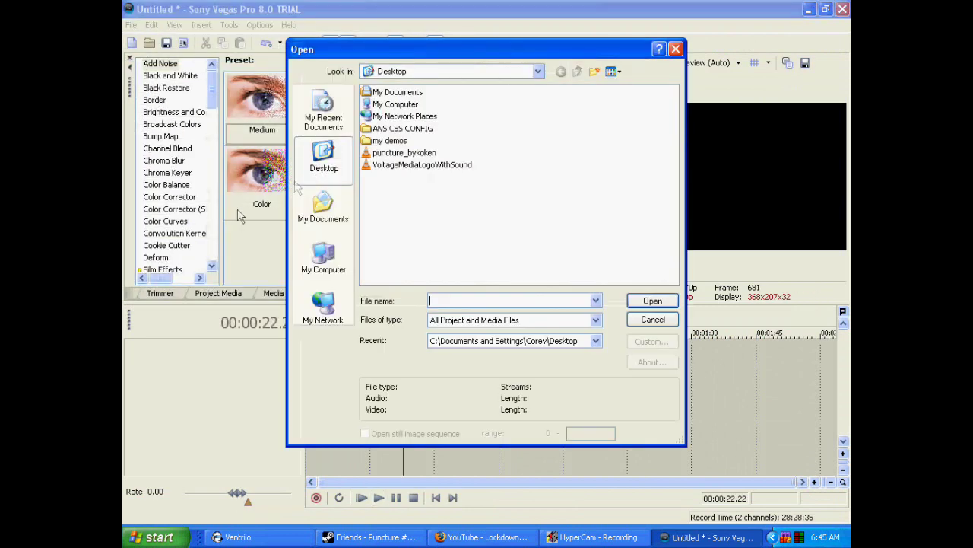
click(342, 212)
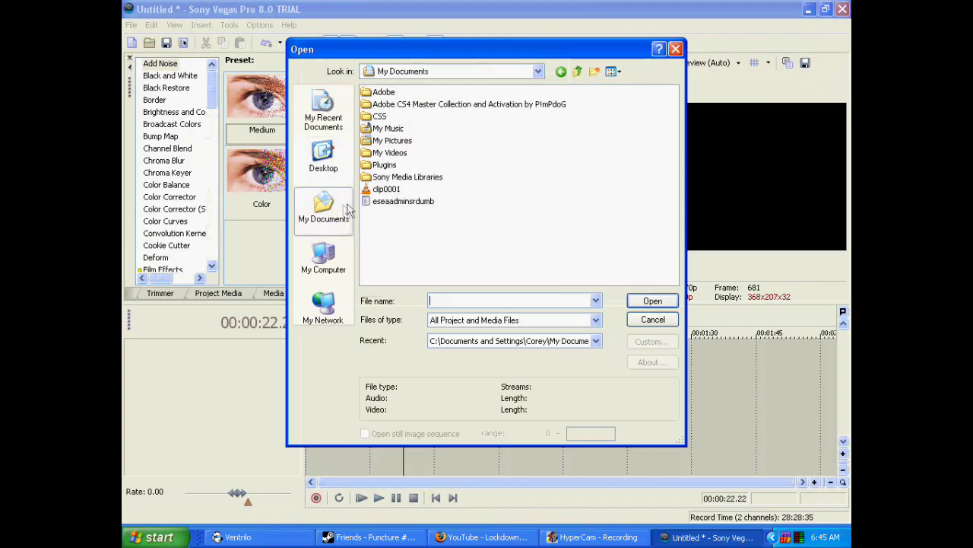
double_click(391, 153)
drag(669, 196, 528, 196)
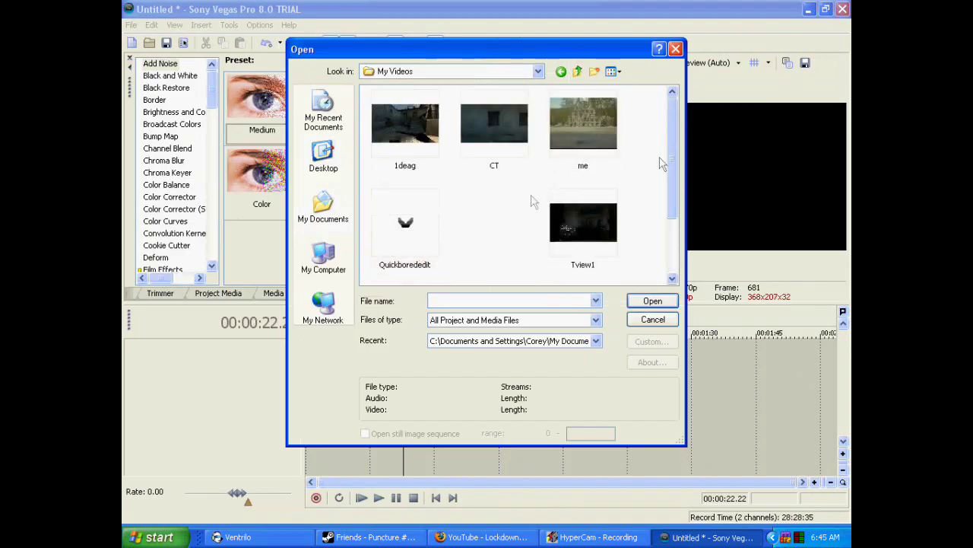
click(440, 222)
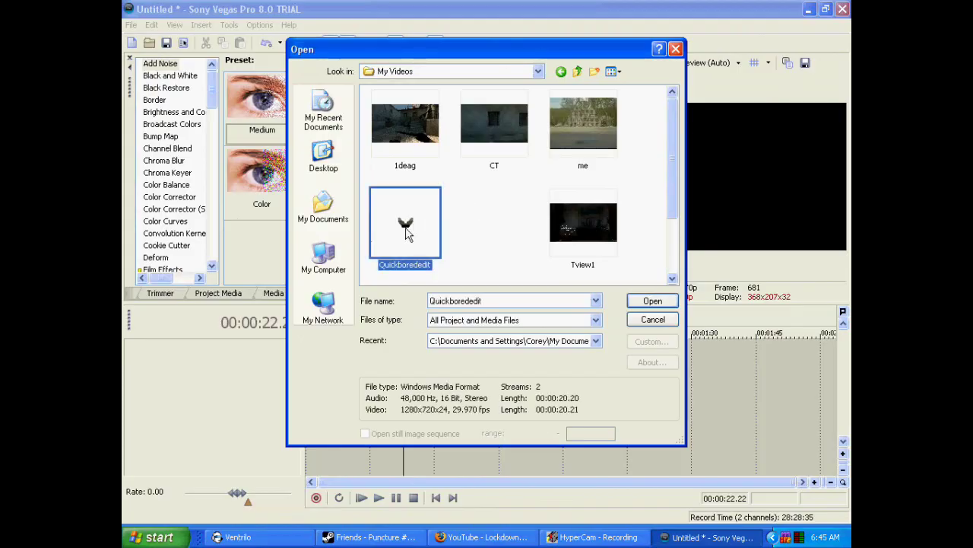
click(668, 304)
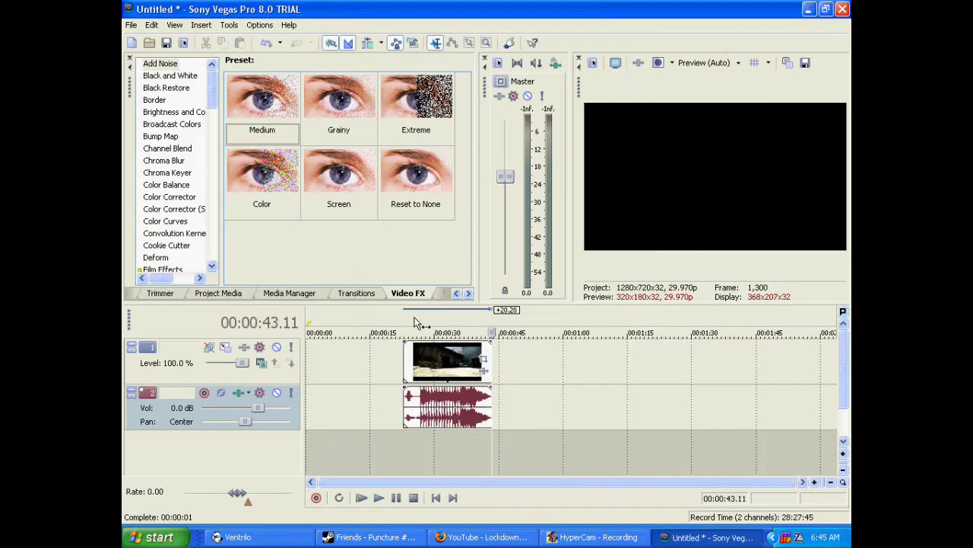
click(415, 323)
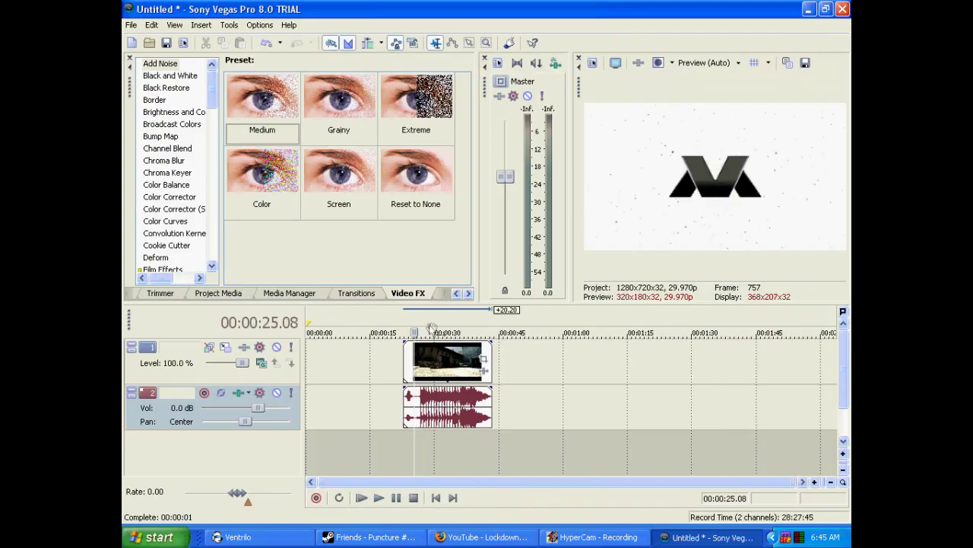
Mark a loop region from 00:00:26.08 to 00:00:43.11 and open Render As.
drag(418, 324, 491, 321)
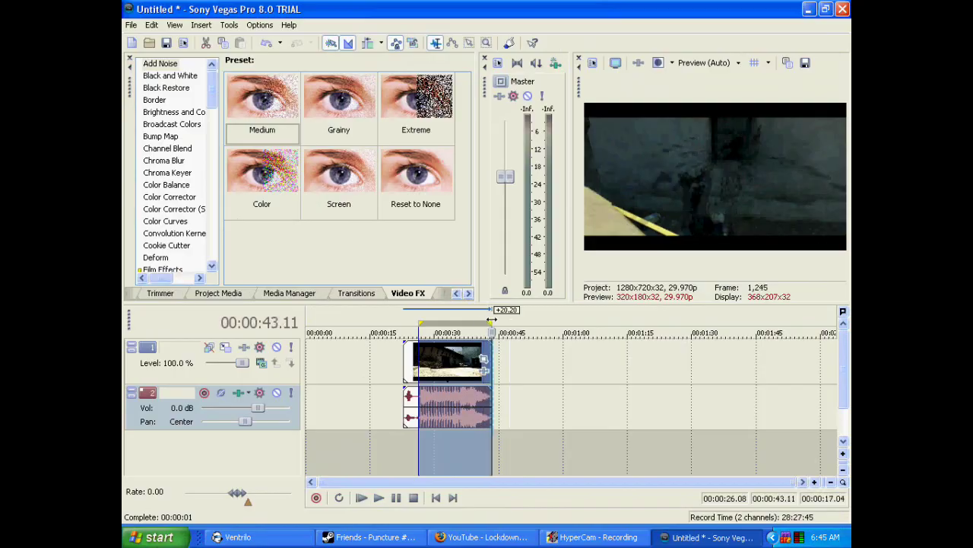
click(130, 24)
click(186, 131)
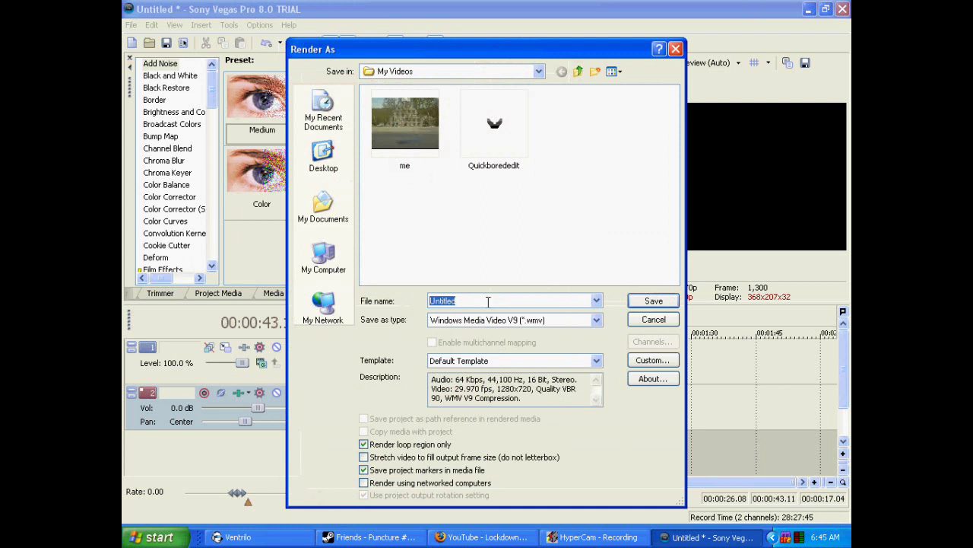
Name the output file 'PunctureIsTheGreates' and open the custom WMV V9 template settings.
key(BackSpace)
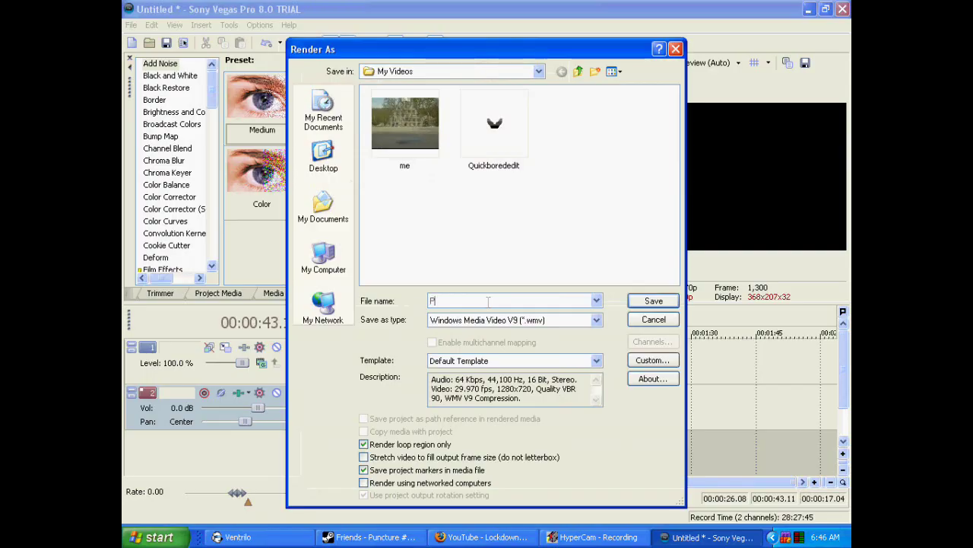
text(PuncturelsTheGreates)
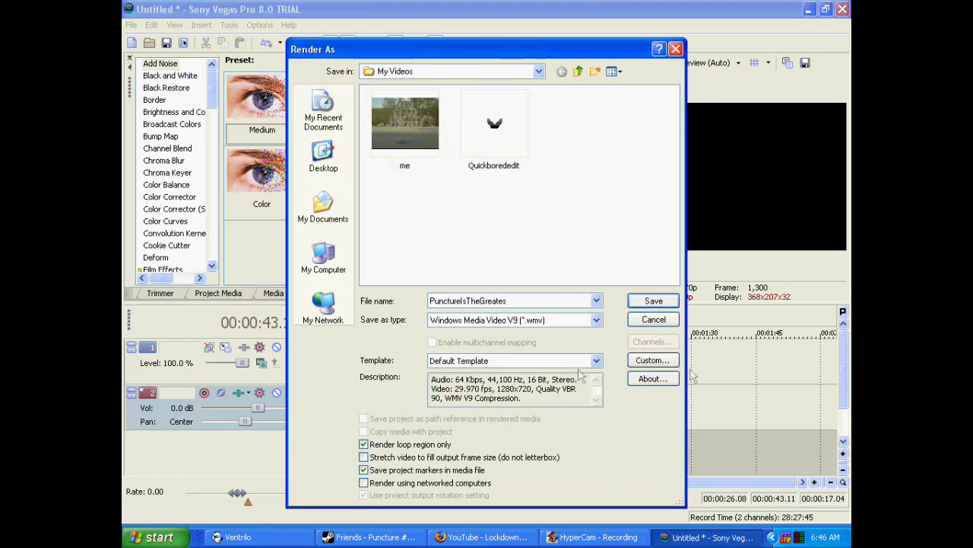
click(639, 364)
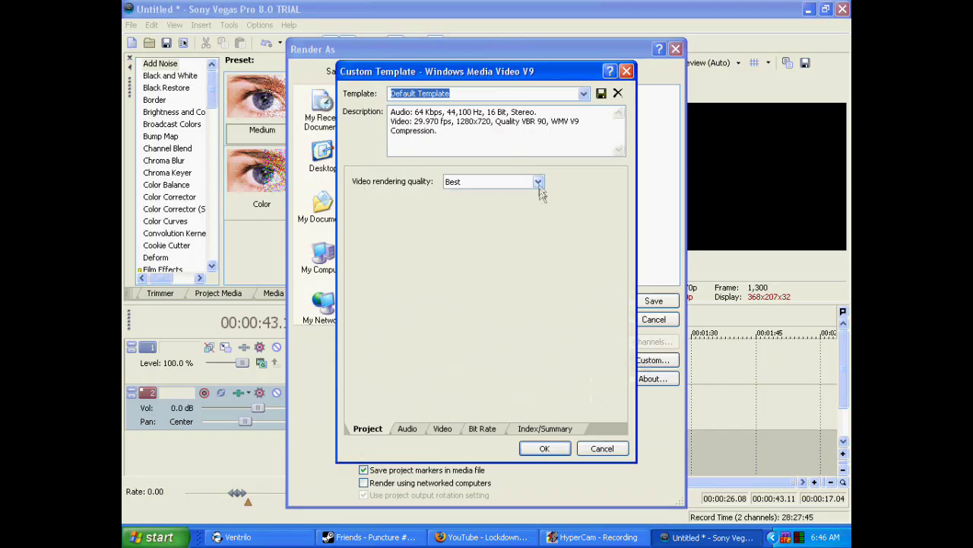
Set the template audio to 128 kbps, 48 kHz stereo CBR.
click(409, 429)
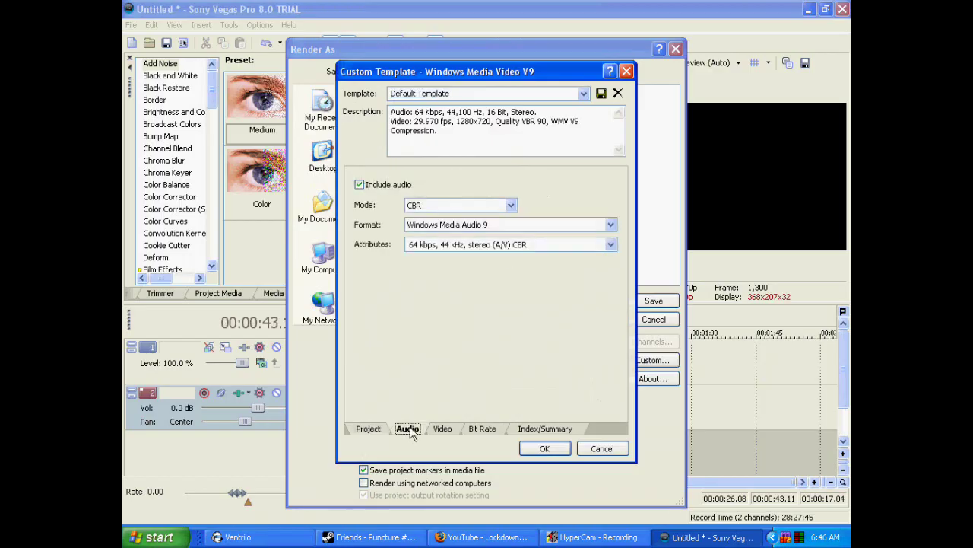
click(610, 249)
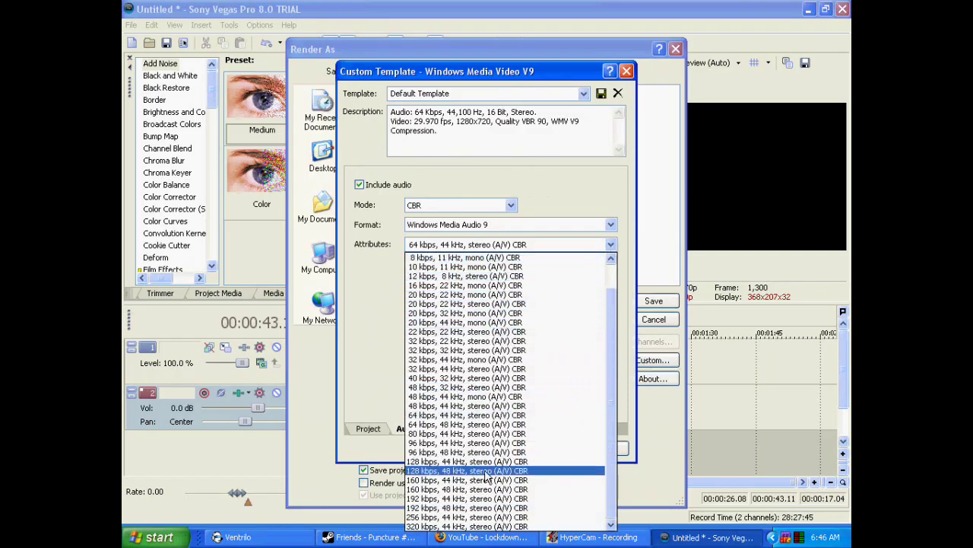
click(537, 470)
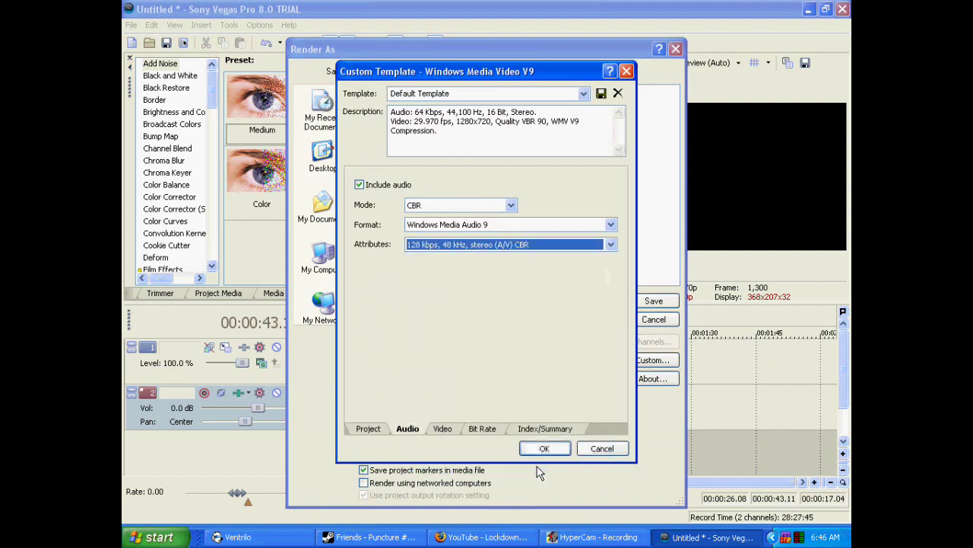
click(442, 429)
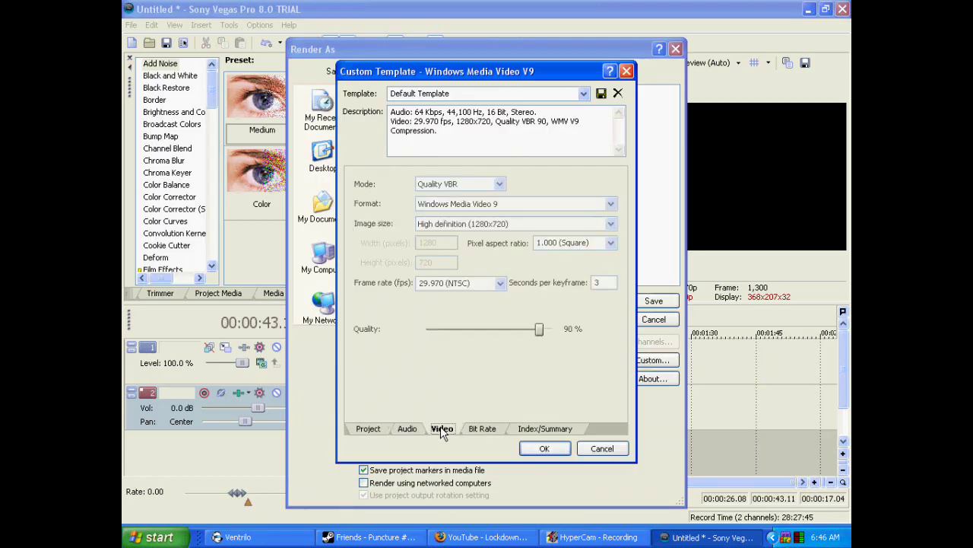
click(500, 184)
Choose Bit rate VBR video encoding and set the average bit rate to 6M.
click(459, 236)
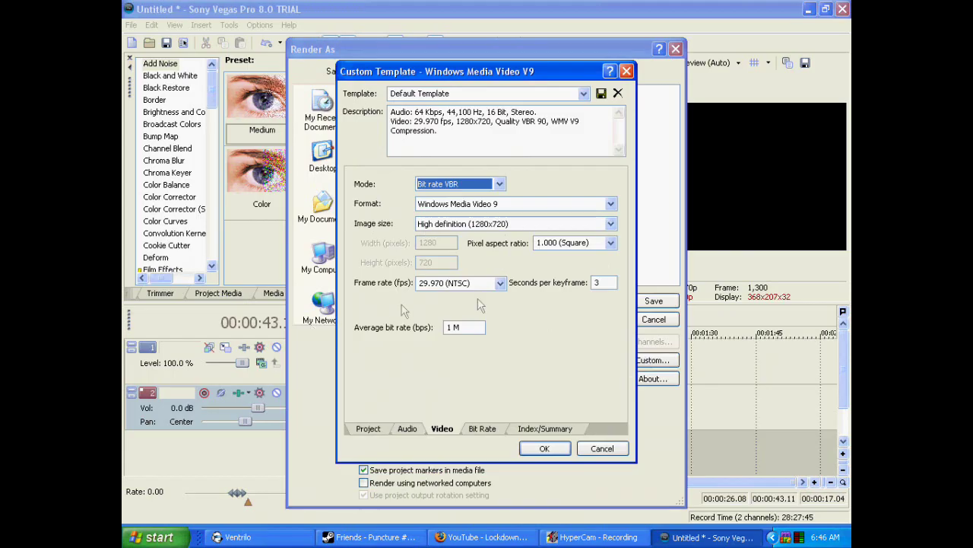
double_click(607, 283)
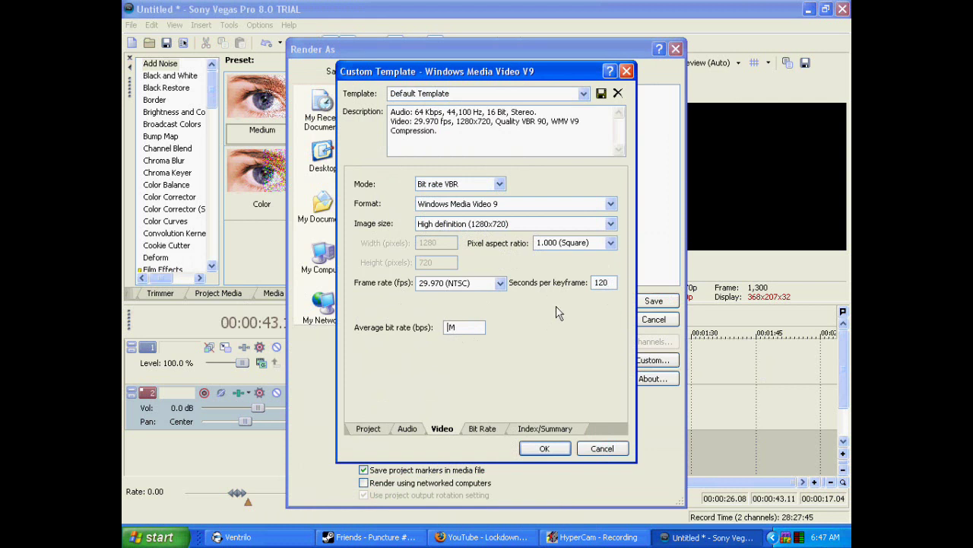
text(6)
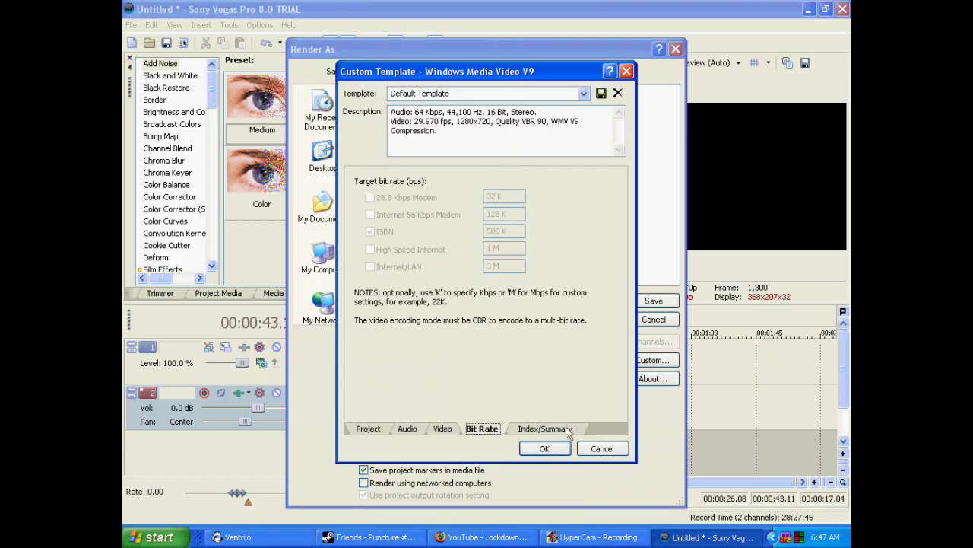
Confirm the custom template and start rendering PunctureIsTheGreates.wmv.
click(544, 448)
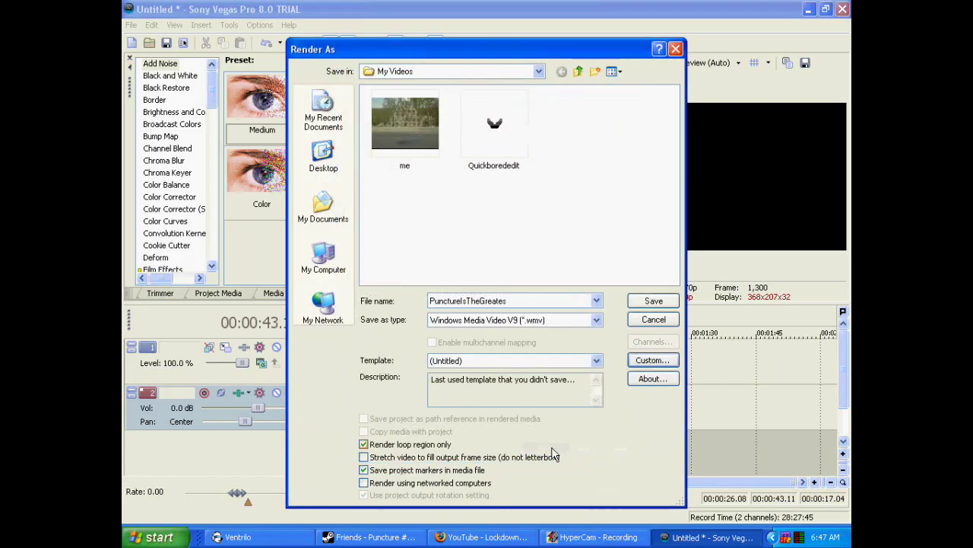
click(652, 304)
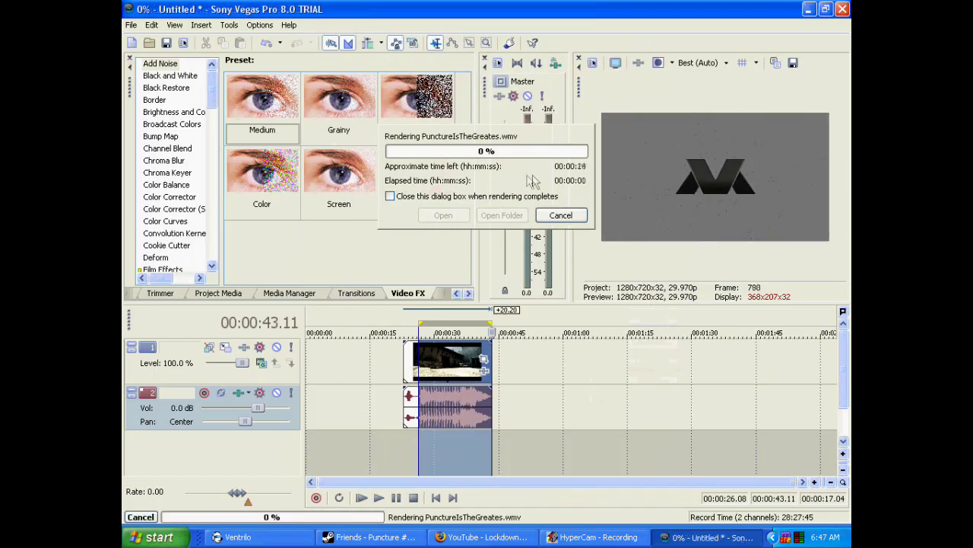